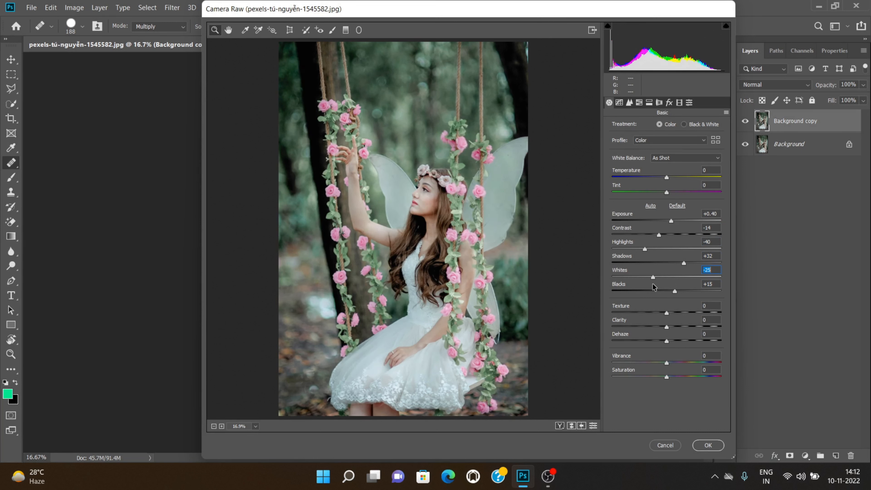
- Set Texture to +9, Clarity to +7, Dehaze to +8, Vibrance to +100 and Saturation to +67 in the Camera Raw basic adjustments
{"action": "left_click_drag", "start_coordinate": [666, 313], "coordinate": [729, 366]}
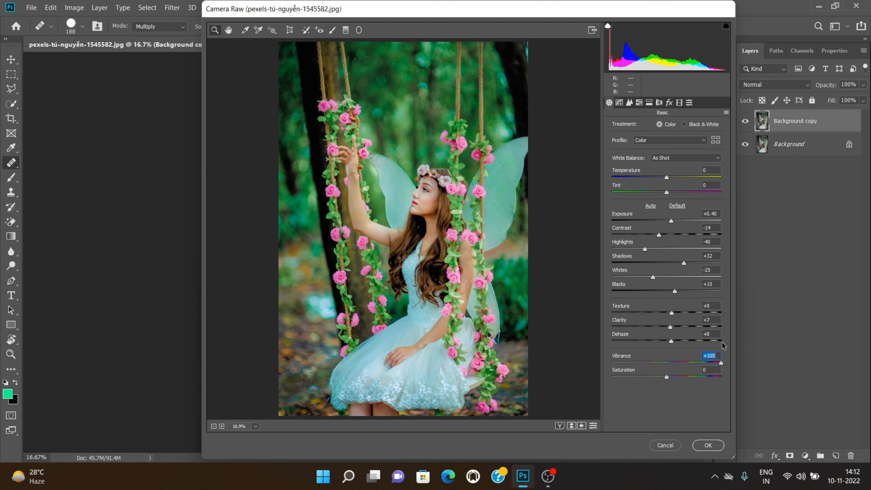
{"action": "left_click_drag", "start_coordinate": [671, 375], "coordinate": [703, 380]}
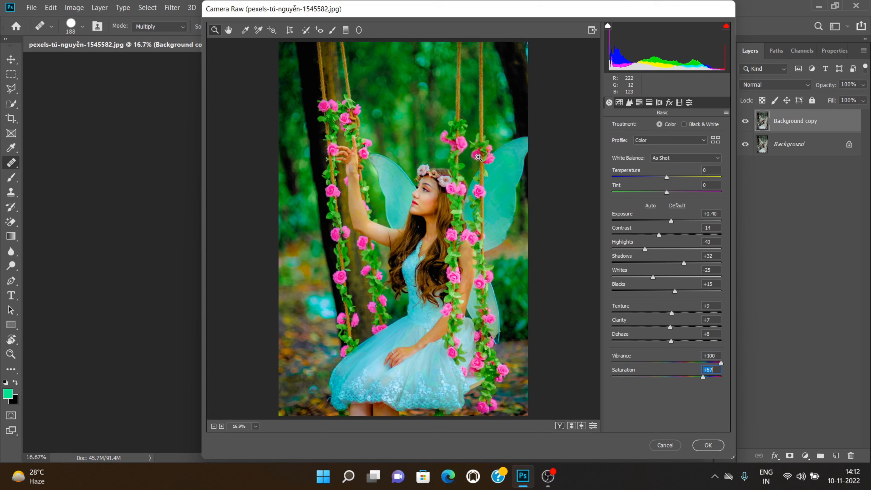
- Set the HSL saturation of Oranges to -23, Yellows to -16, Aquas to -100 and Blues to -41
{"action": "left_click", "coordinate": [630, 103]}
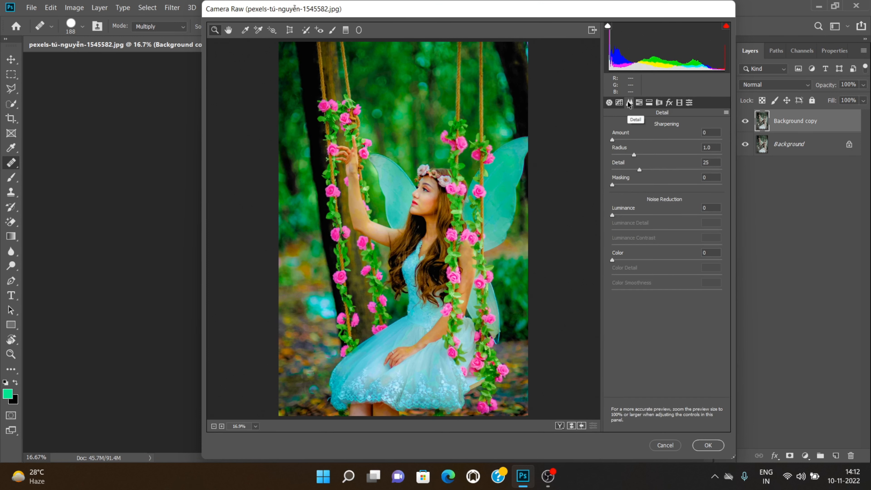
{"action": "left_click", "coordinate": [640, 103]}
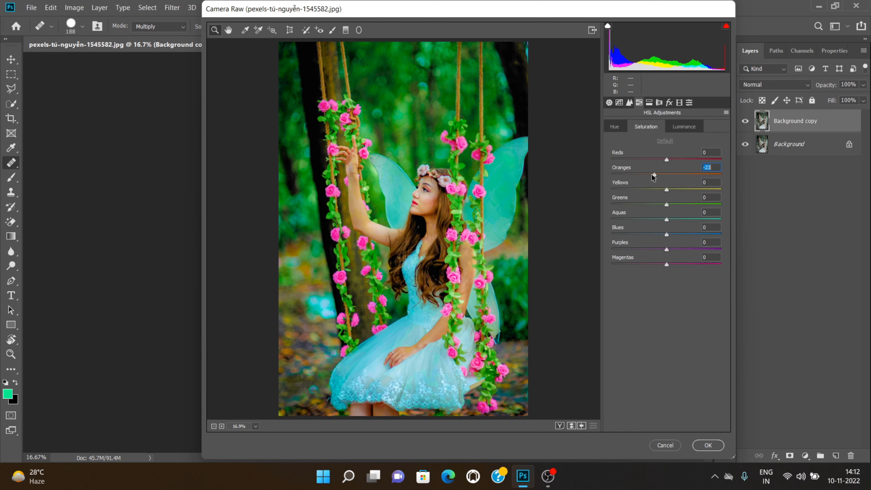
{"action": "left_click_drag", "start_coordinate": [666, 189], "coordinate": [658, 187]}
{"action": "left_click_drag", "start_coordinate": [667, 220], "coordinate": [590, 241]}
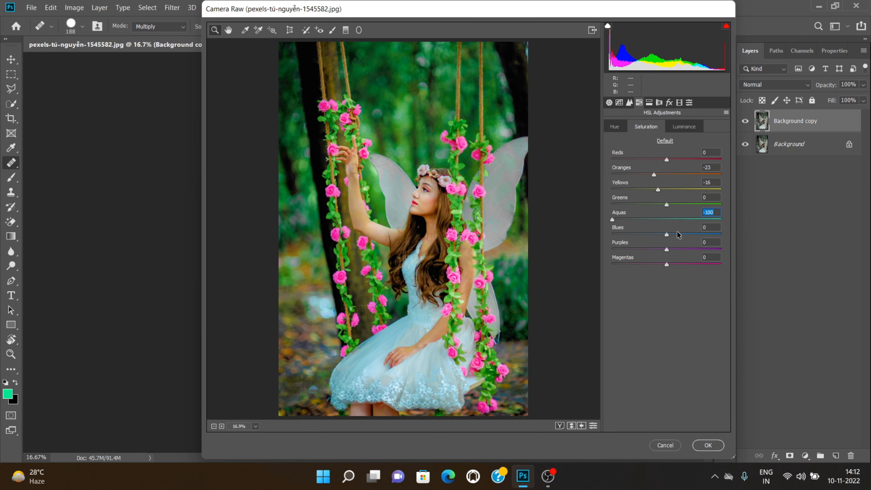
{"action": "left_click_drag", "start_coordinate": [670, 235], "coordinate": [646, 237]}
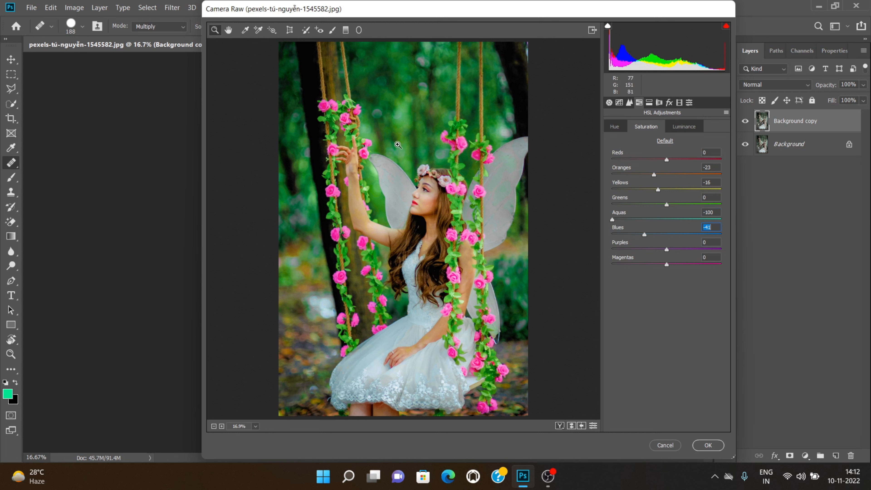
{"action": "left_click", "coordinate": [665, 141]}
- Set the HSL hue of Greens, Reds and Magentas to +100, raise the Purples hue, and apply the Camera Raw filter
{"action": "left_click", "coordinate": [615, 128]}
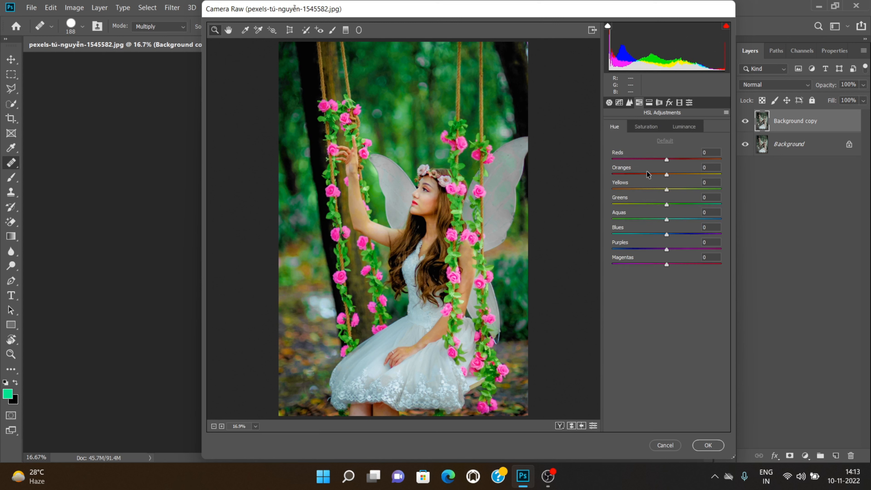
{"action": "left_click_drag", "start_coordinate": [667, 205], "coordinate": [755, 214]}
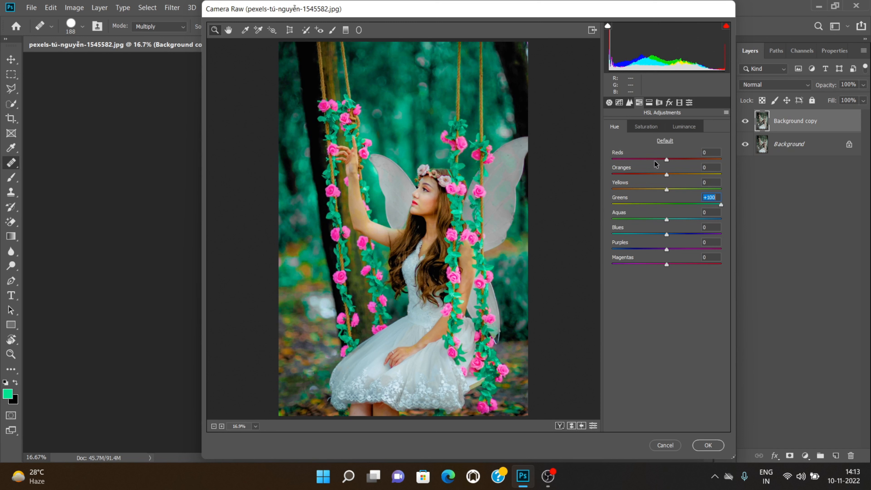
{"action": "left_click_drag", "start_coordinate": [668, 159], "coordinate": [670, 181]}
{"action": "type", "text": "0"}
{"action": "left_click_drag", "start_coordinate": [668, 264], "coordinate": [742, 263]}
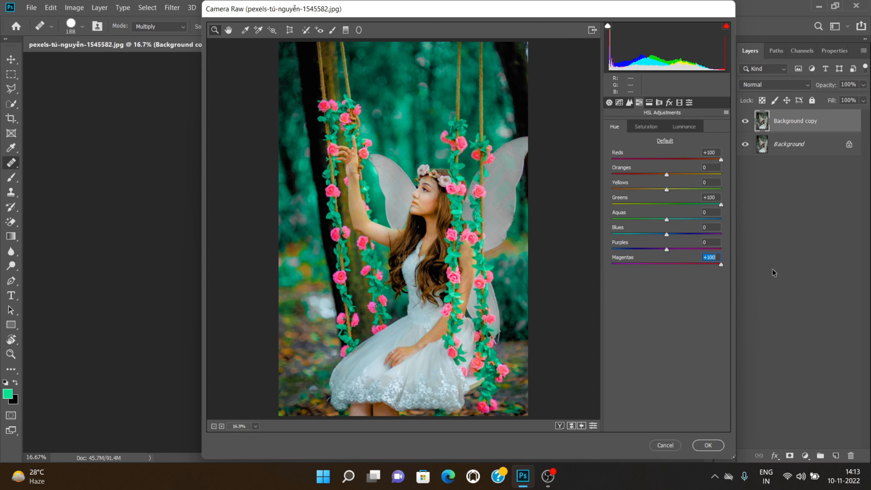
{"action": "left_click_drag", "start_coordinate": [667, 249], "coordinate": [737, 253]}
{"action": "left_click", "coordinate": [708, 446]}
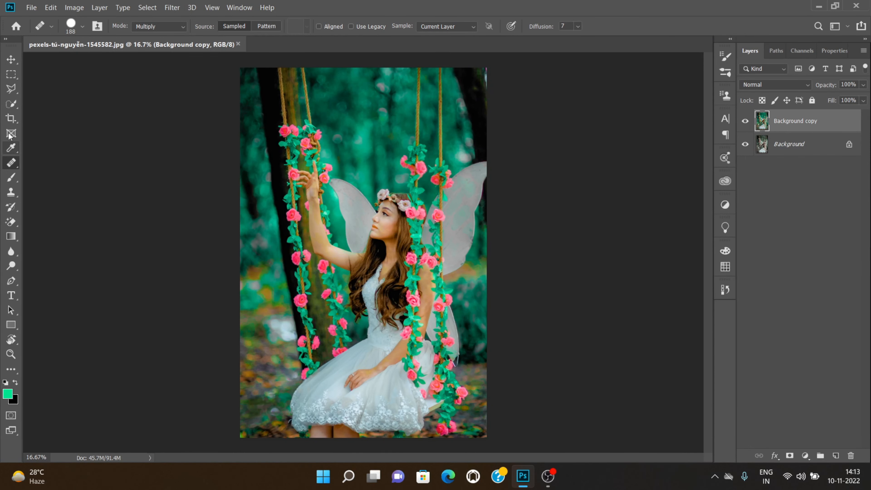
- Select the woman's lips on the Background copy layer with the Quick Selection tool at 200% zoom
{"action": "left_click", "coordinate": [10, 104]}
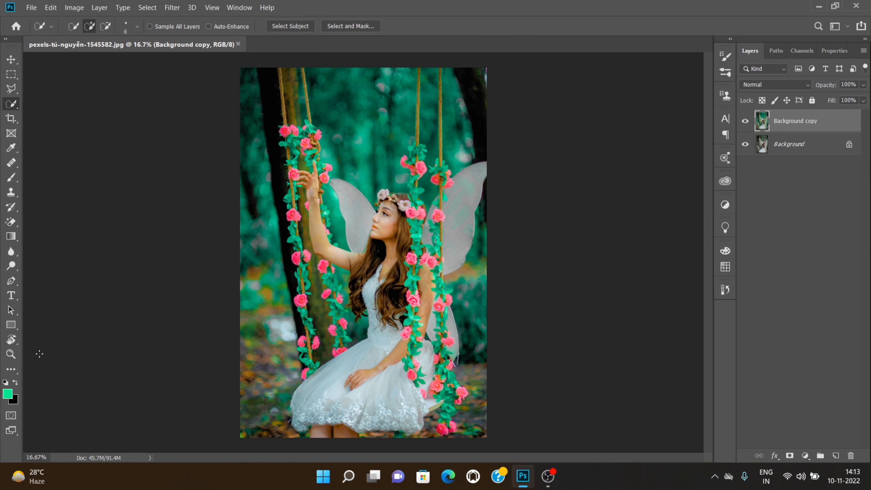
{"action": "left_click", "coordinate": [11, 354]}
{"action": "left_click", "coordinate": [357, 193]}
{"action": "left_click", "coordinate": [358, 193]}
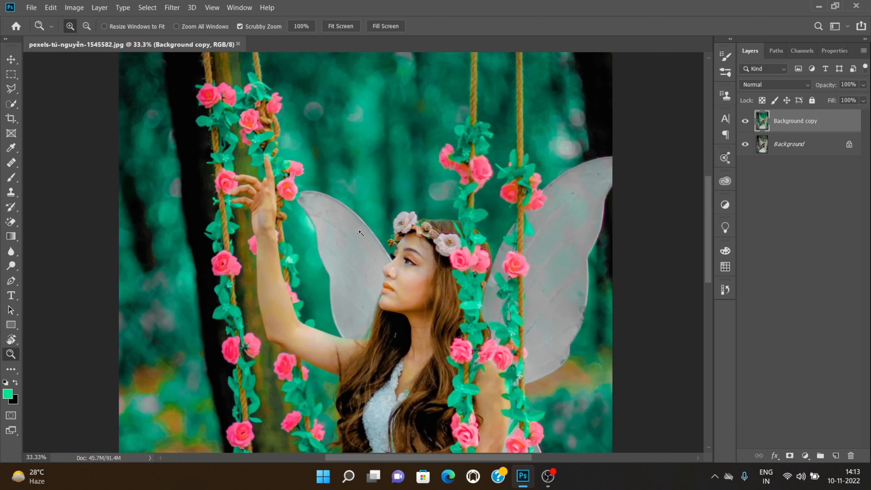
{"action": "scroll", "coordinate": [377, 240], "scroll_direction": "down", "scroll_amount": 2}
{"action": "left_click", "coordinate": [396, 290]}
{"action": "left_click", "coordinate": [393, 249]}
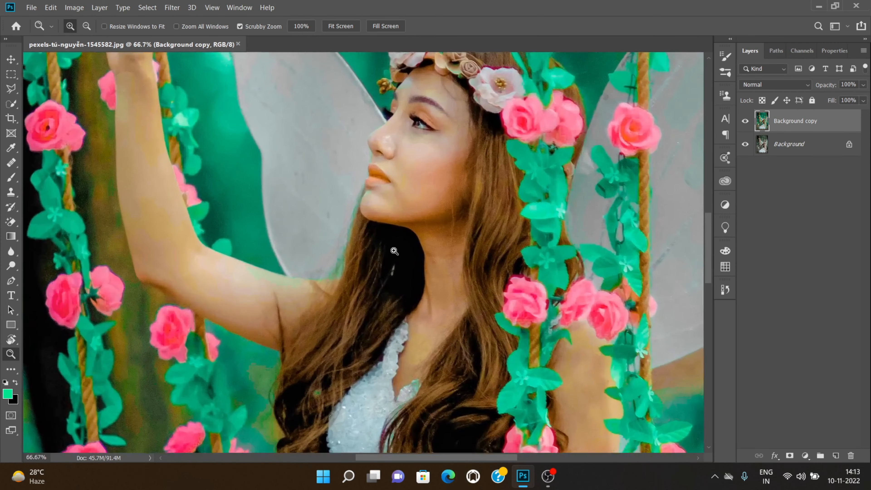
{"action": "left_click", "coordinate": [393, 246]}
{"action": "left_click", "coordinate": [394, 244]}
{"action": "scroll", "coordinate": [394, 243], "scroll_direction": "up", "scroll_amount": 3}
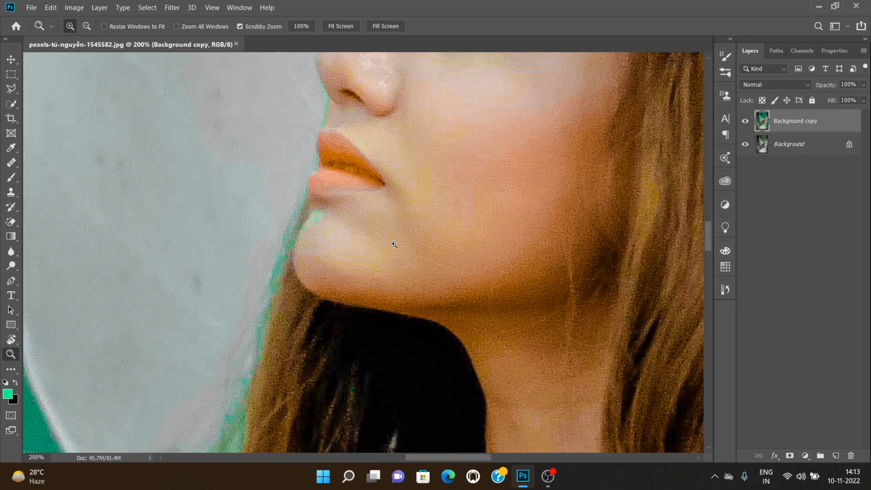
{"action": "left_click", "coordinate": [11, 104]}
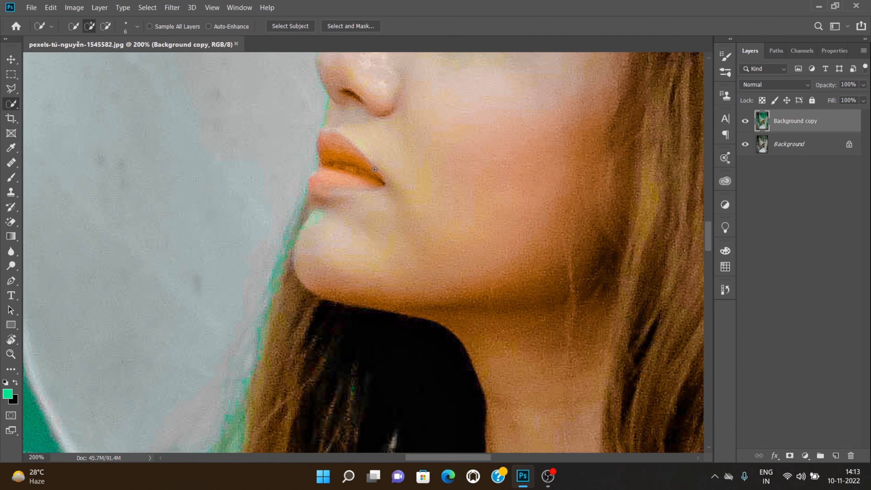
{"action": "mouse_move", "coordinate": [382, 170]}
{"action": "left_mouse_down"}
{"action": "mouse_move", "coordinate": [321, 132]}
{"action": "mouse_move", "coordinate": [315, 170]}
{"action": "mouse_move", "coordinate": [332, 192]}
{"action": "mouse_move", "coordinate": [364, 186]}
{"action": "mouse_move", "coordinate": [351, 193]}
{"action": "left_mouse_up"}
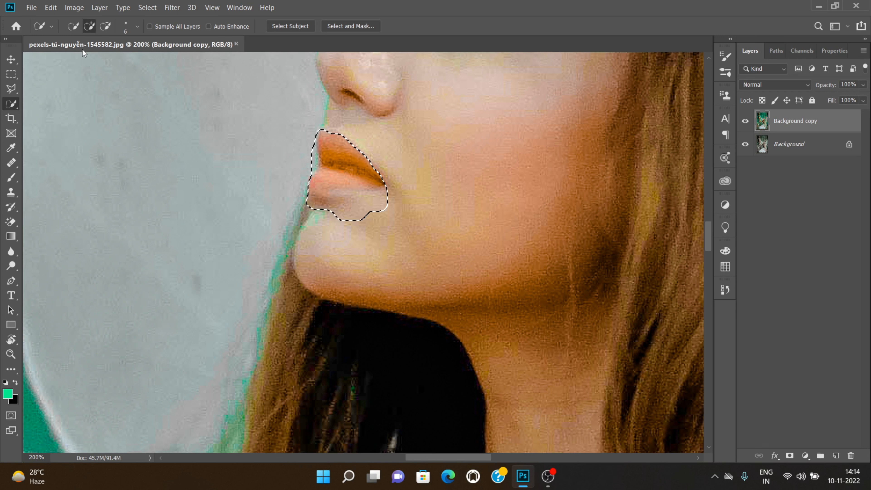
- Refine the lip selection by subtracting the surrounding skin and adding back the missing part of the lower lip
{"action": "left_click", "coordinate": [105, 27]}
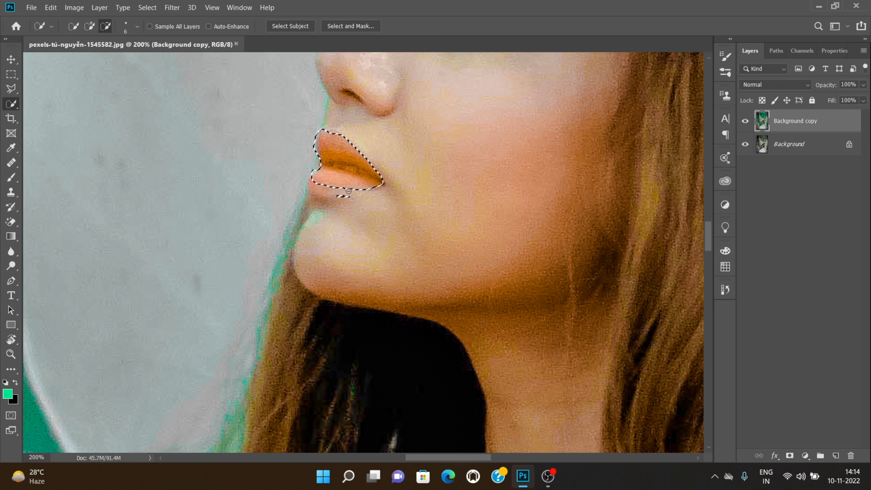
{"action": "left_click", "coordinate": [89, 26]}
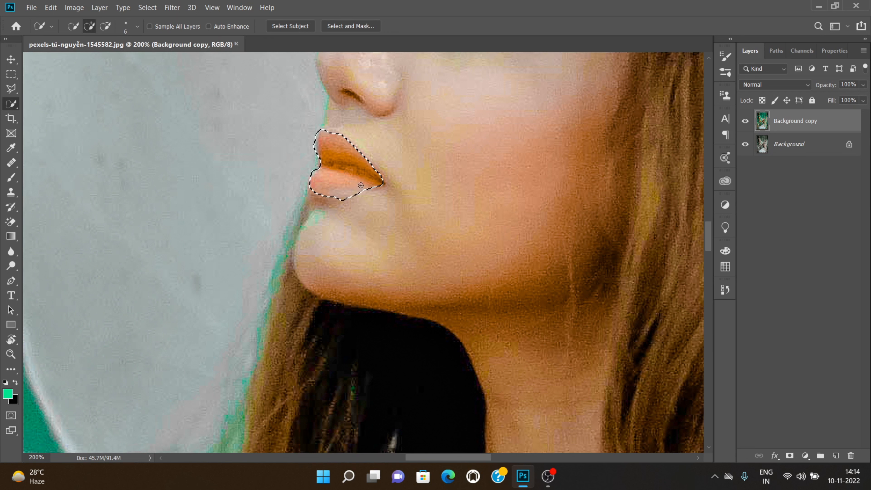
{"action": "left_click", "coordinate": [105, 26]}
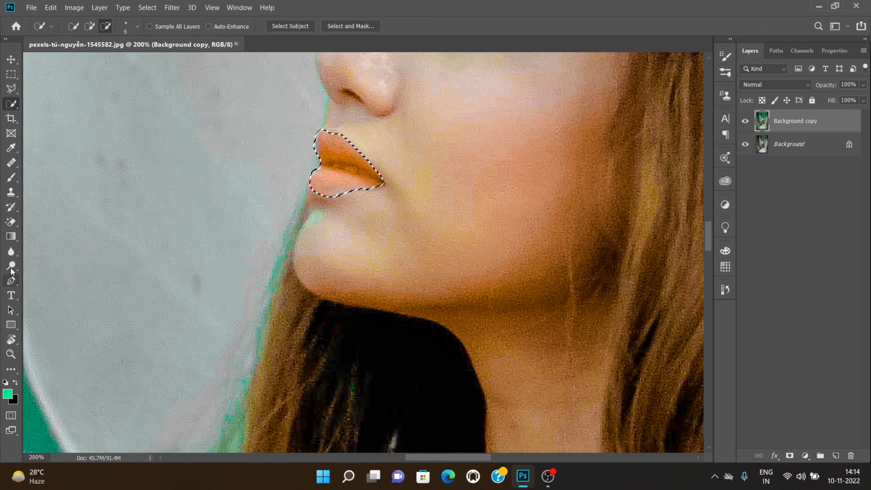
- Choose the Brush tool and set the foreground colour to red (ed0101)
{"action": "left_click", "coordinate": [14, 181]}
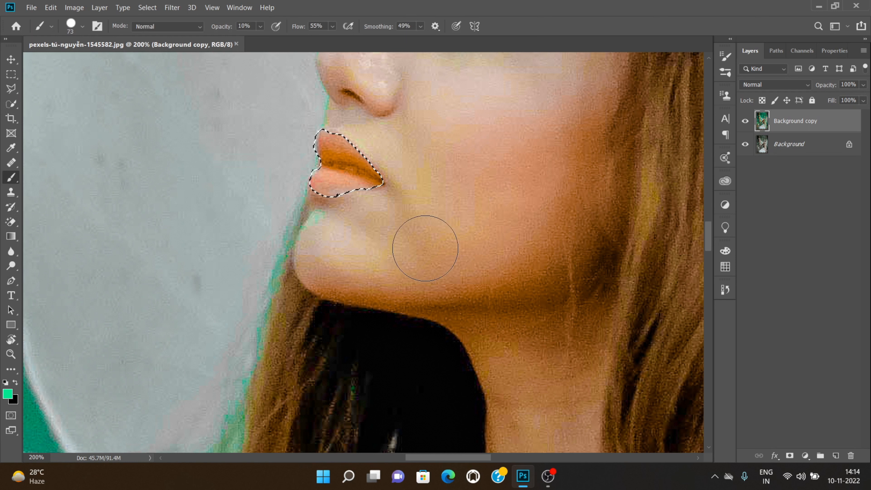
{"action": "left_click", "coordinate": [8, 393]}
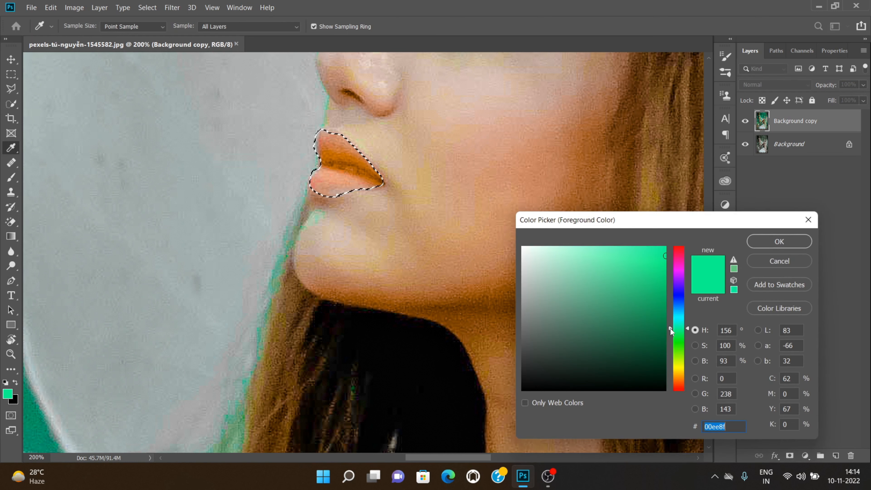
{"action": "left_click_drag", "start_coordinate": [671, 328], "coordinate": [684, 215]}
{"action": "left_click", "coordinate": [665, 254]}
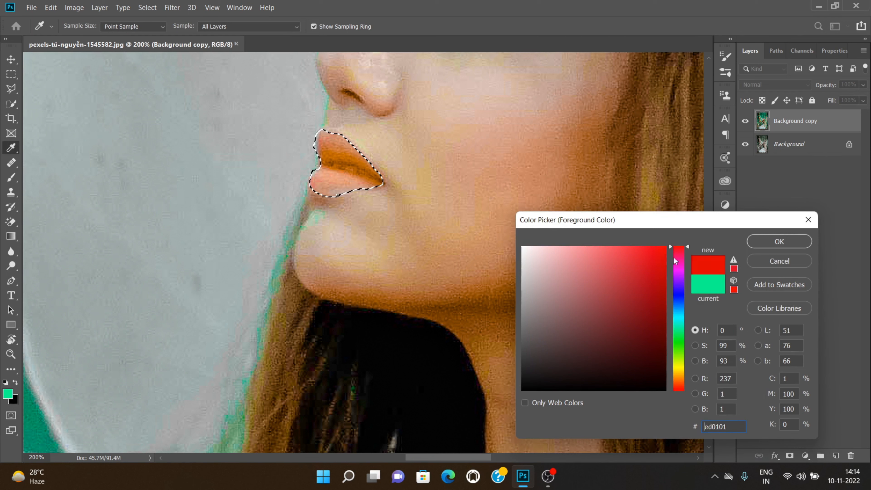
{"action": "left_click", "coordinate": [776, 241]}
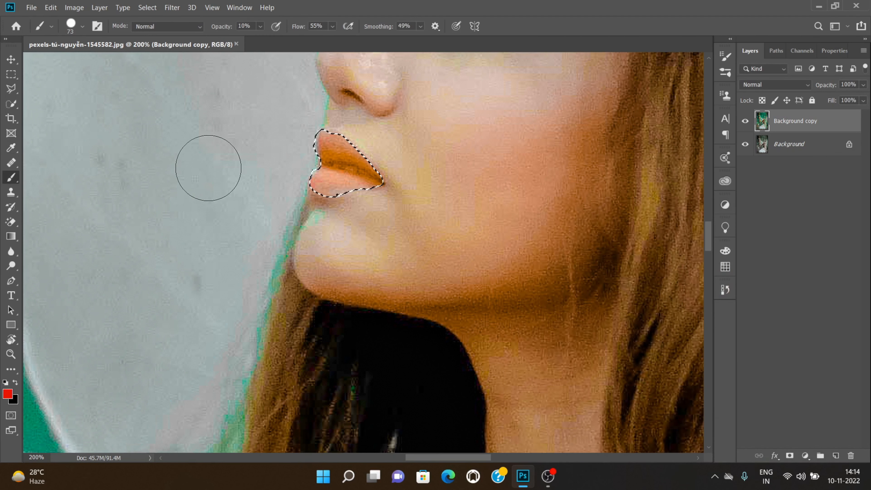
- Paint the selected lips red, raising the brush opacity to 100% for full coverage
{"action": "mouse_move", "coordinate": [333, 165]}
{"action": "left_mouse_down"}
{"action": "mouse_move", "coordinate": [354, 171]}
{"action": "mouse_move", "coordinate": [304, 124]}
{"action": "left_mouse_up"}
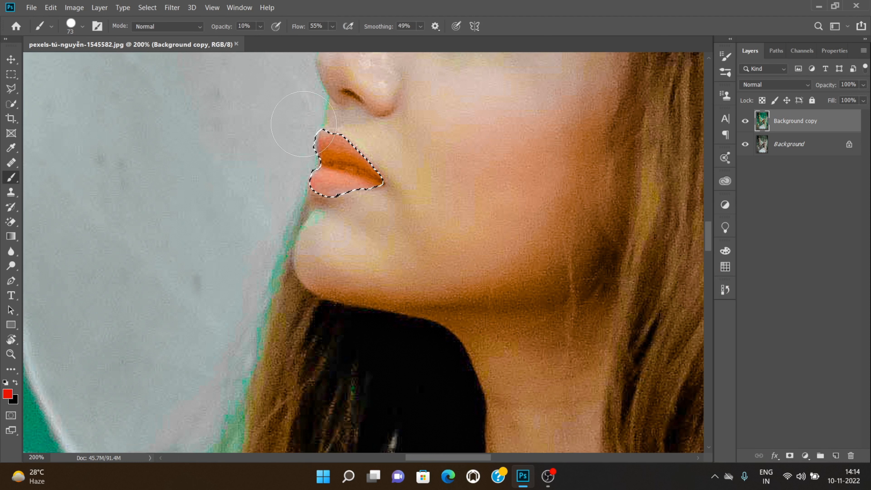
{"action": "left_click", "coordinate": [259, 26]}
{"action": "left_click_drag", "start_coordinate": [261, 38], "coordinate": [363, 45]}
{"action": "mouse_move", "coordinate": [330, 162]}
{"action": "left_mouse_down"}
{"action": "mouse_move", "coordinate": [360, 177]}
{"action": "mouse_move", "coordinate": [327, 127]}
{"action": "left_mouse_up"}
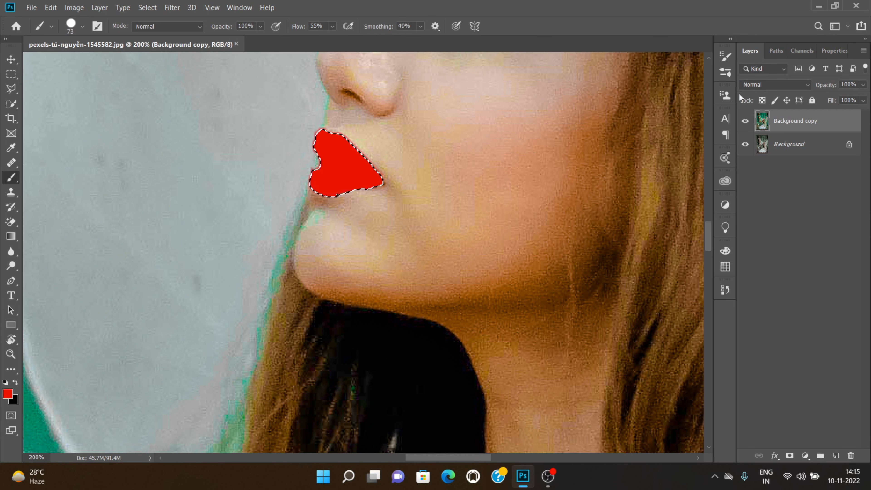
- Try other blend modes such as Darken on the Background copy layer, restore Normal, and undo the solid red lip painting
{"action": "left_click", "coordinate": [753, 85]}
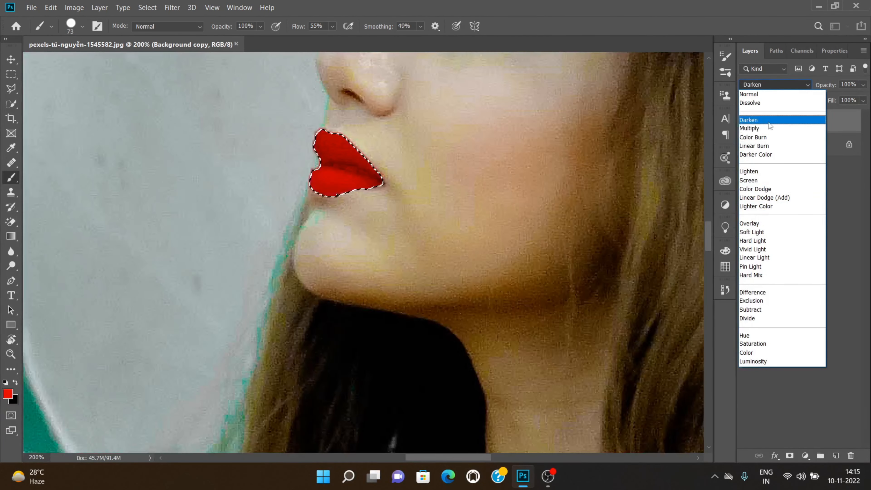
{"action": "left_click", "coordinate": [749, 94]}
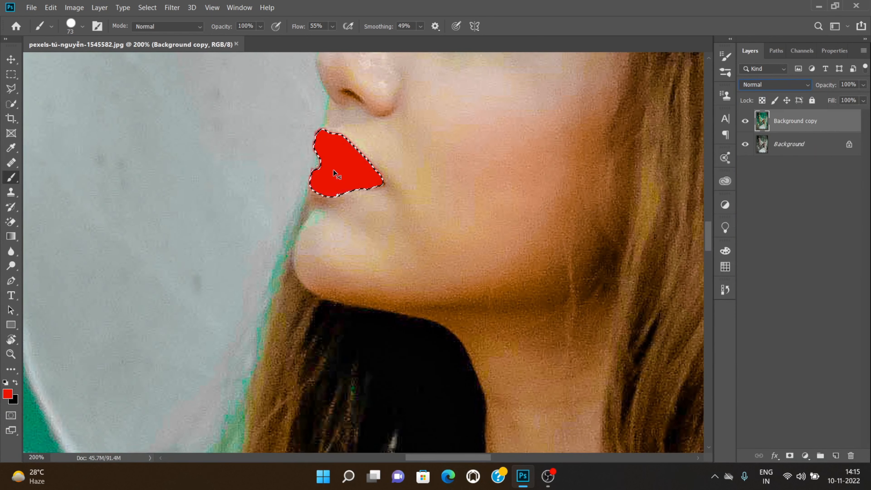
{"action": "left_click", "coordinate": [726, 289]}
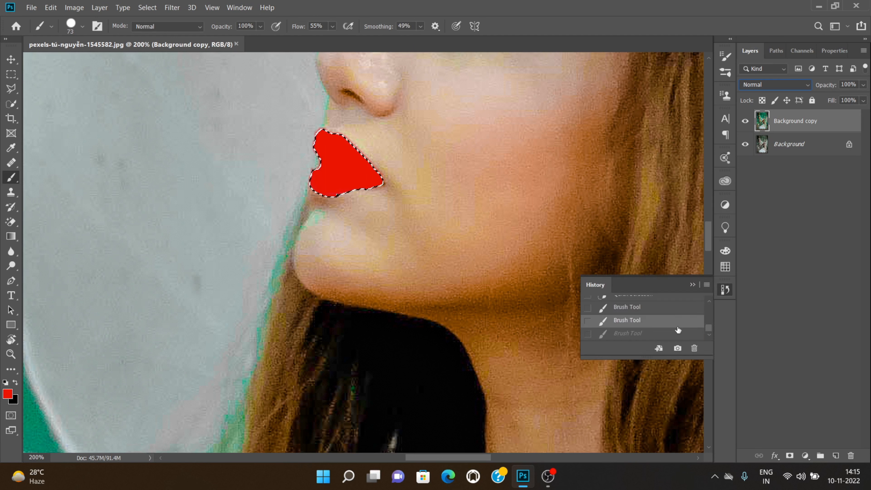
{"action": "left_click", "coordinate": [658, 311]}
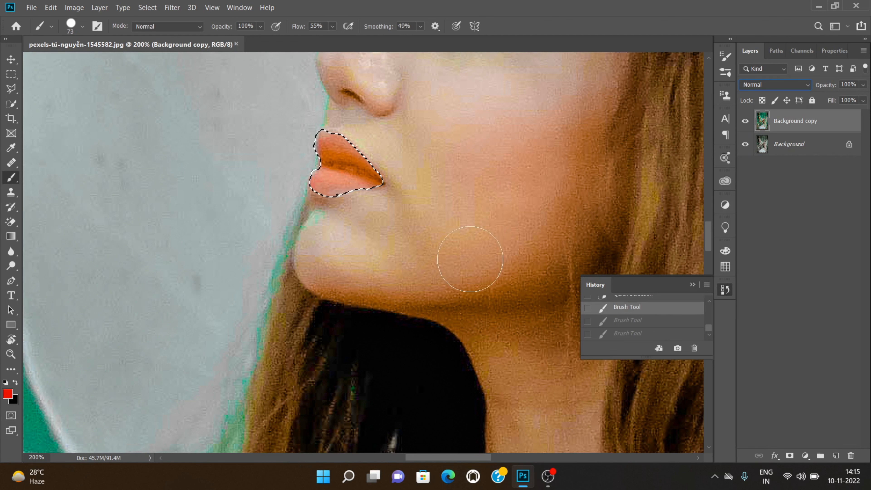
- Switch to the Polygonal Lasso tool and revert the image history to the Camera Raw Filter state
{"action": "left_click", "coordinate": [11, 76]}
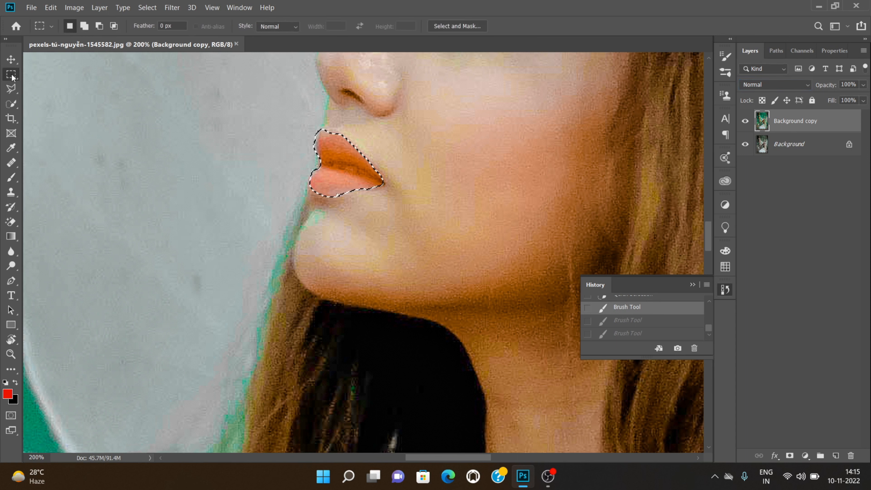
{"action": "left_click", "coordinate": [12, 88]}
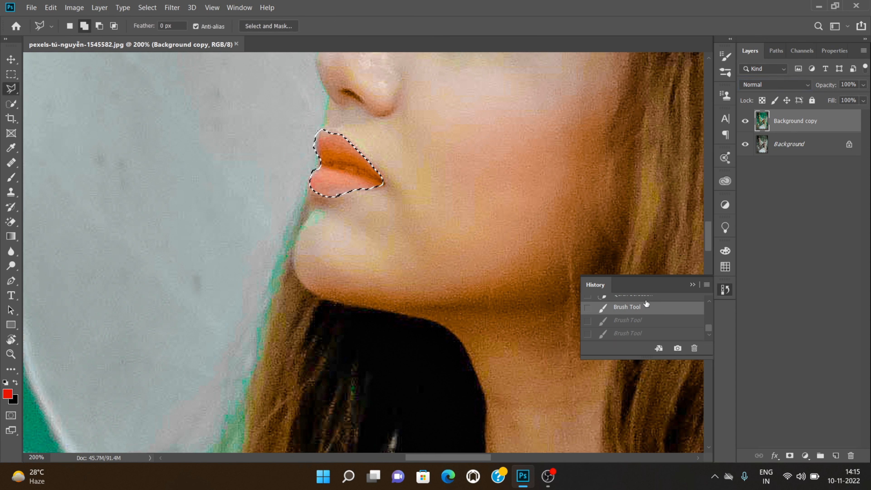
{"action": "scroll", "coordinate": [648, 314], "scroll_direction": "up", "scroll_amount": 5}
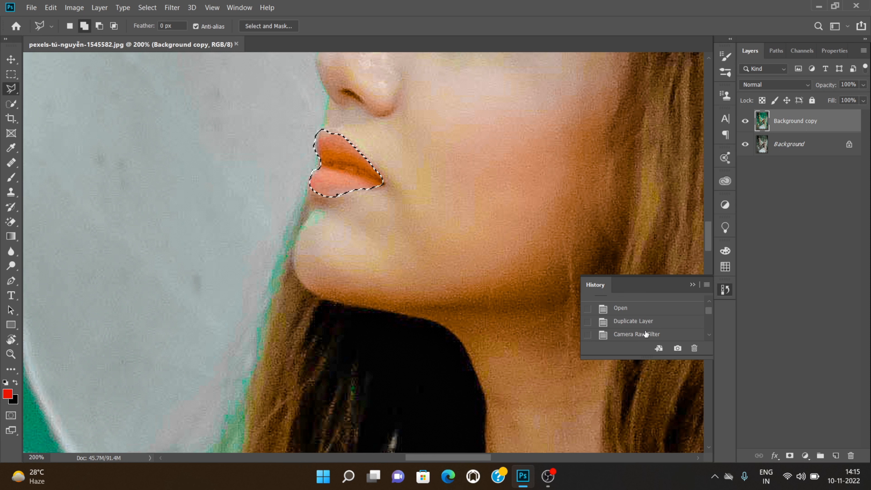
{"action": "scroll", "coordinate": [647, 334], "scroll_direction": "down", "scroll_amount": 1}
{"action": "left_click", "coordinate": [650, 317]}
{"action": "left_click", "coordinate": [692, 286]}
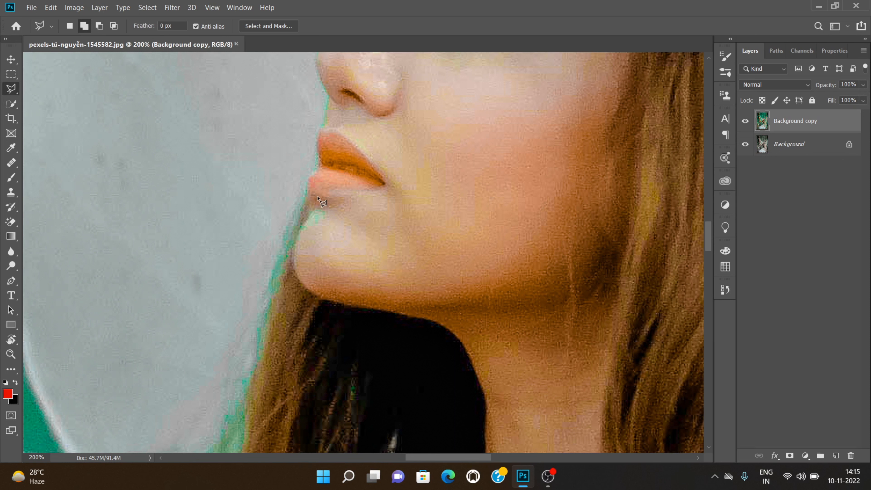
- Outline the upper and lower lips with the Polygonal Lasso, leaving out the gap between them, and switch to the Brush tool
{"action": "left_click", "coordinate": [327, 193]}
{"action": "left_click", "coordinate": [385, 185]}
{"action": "left_click", "coordinate": [308, 192]}
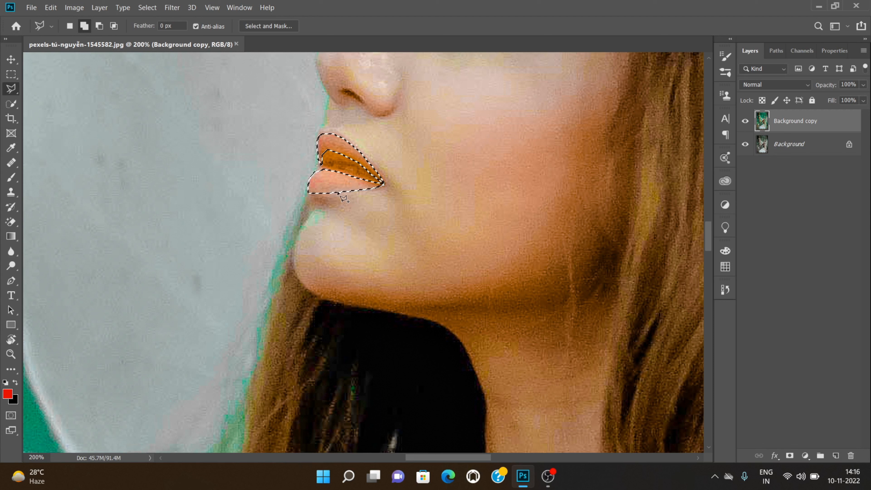
{"action": "left_click", "coordinate": [11, 177]}
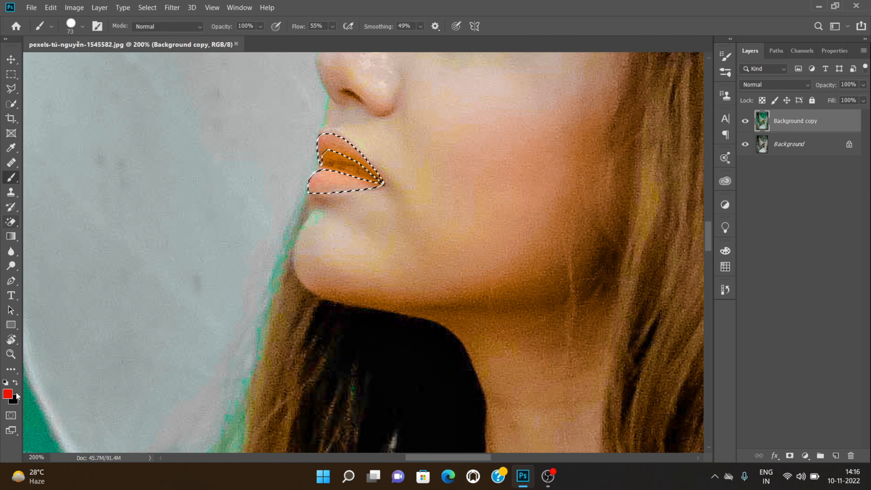
- Set the foreground colour to bright red (f00808) and paint over the selected upper and lower lips with the Brush
{"action": "left_click", "coordinate": [8, 394]}
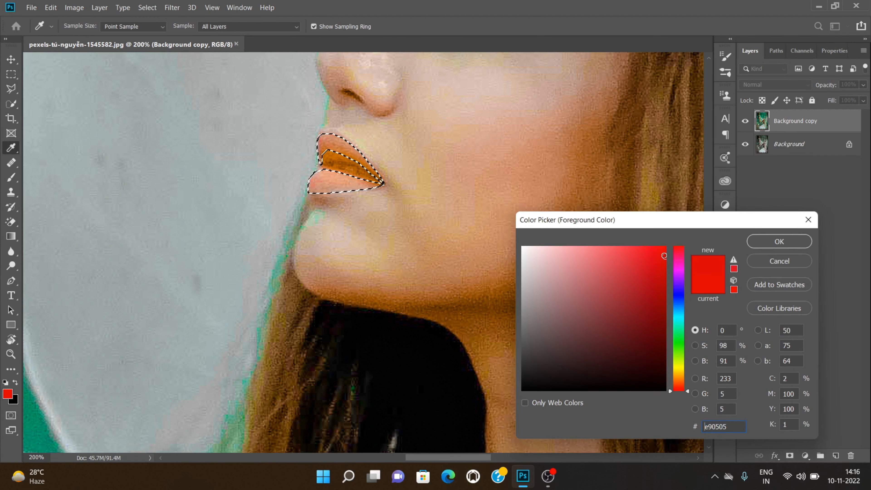
{"action": "left_click", "coordinate": [664, 247]}
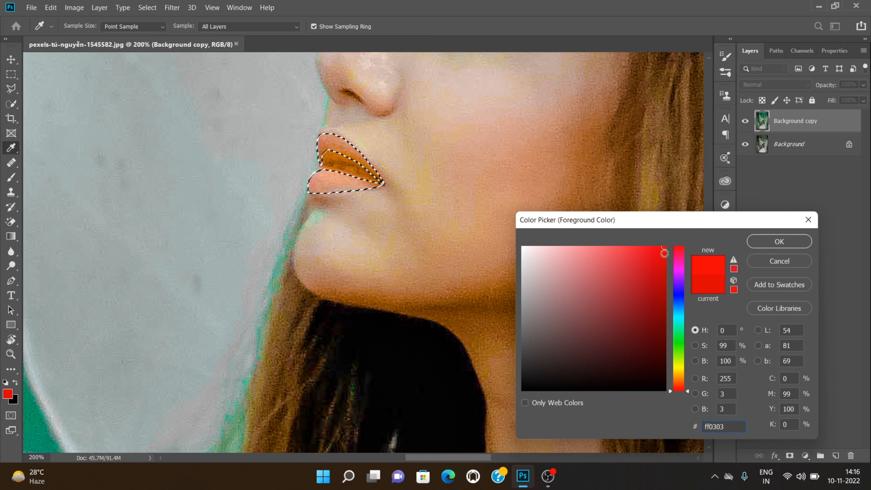
{"action": "left_click", "coordinate": [661, 257]}
{"action": "left_click", "coordinate": [772, 242]}
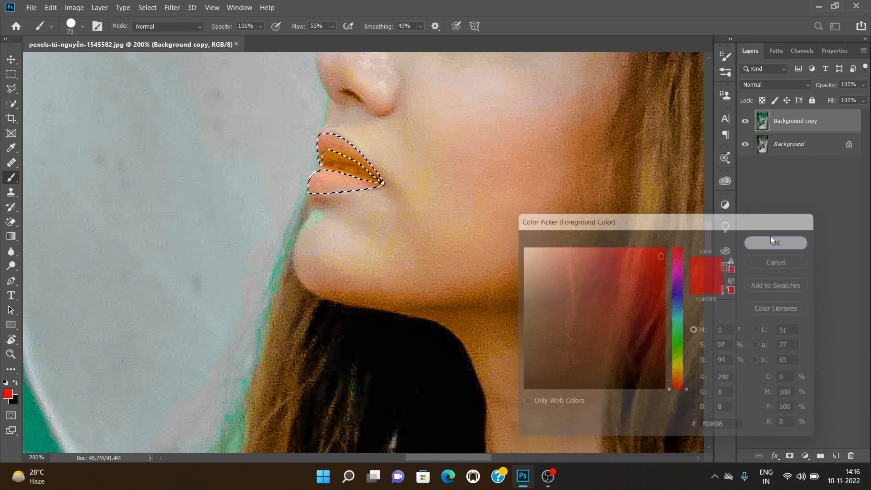
{"action": "mouse_move", "coordinate": [334, 140]}
{"action": "left_mouse_down"}
{"action": "mouse_move", "coordinate": [383, 180]}
{"action": "mouse_move", "coordinate": [288, 204]}
{"action": "left_mouse_up"}
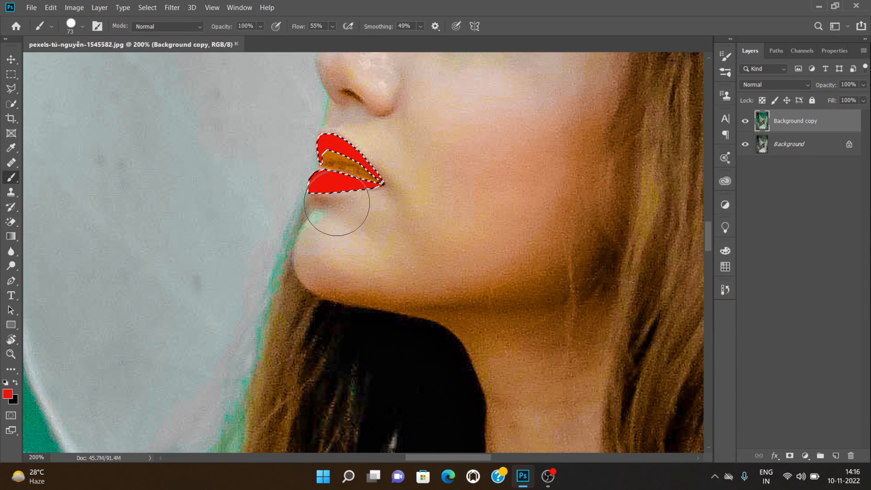
- Set the Background copy layer's blend mode to Darken and clear the lip selection
{"action": "left_click", "coordinate": [762, 84]}
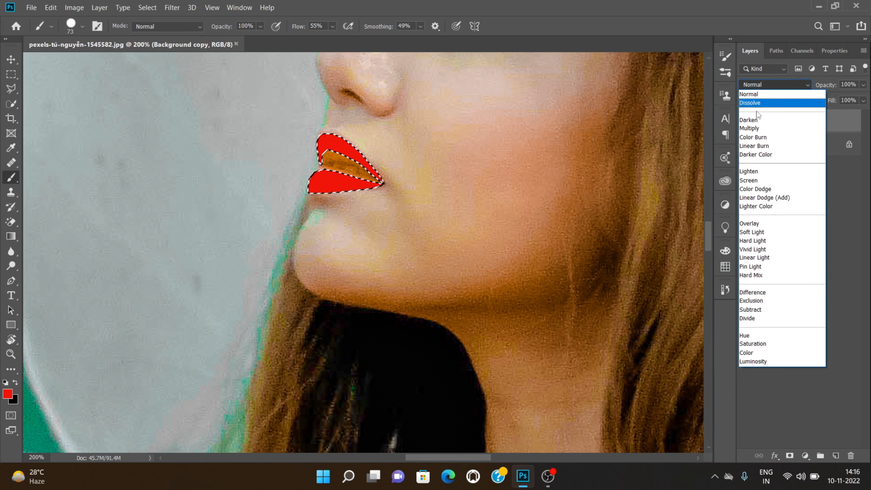
{"action": "left_click", "coordinate": [756, 120]}
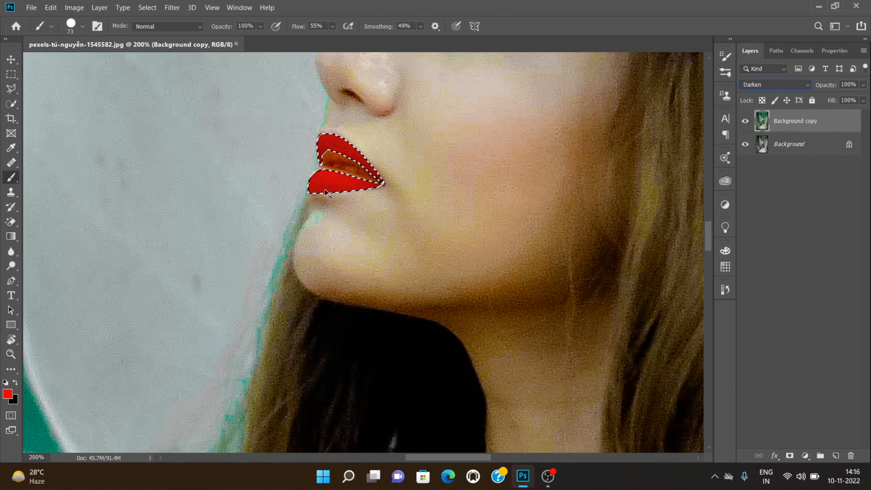
{"action": "key", "text": "ctrl+h"}
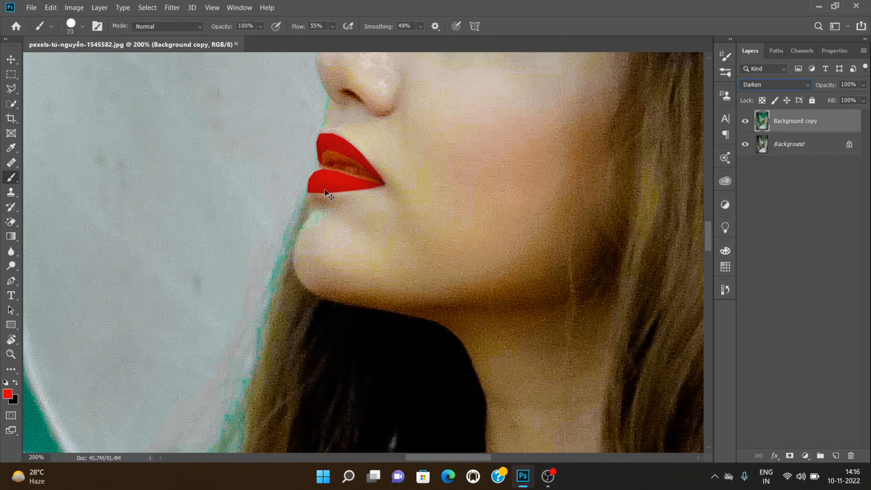
{"action": "key", "text": "ctrl+minus"}
{"action": "key", "text": "ctrl+minus"}
{"action": "key", "text": "ctrl+minus"}
{"action": "key", "text": "ctrl+minus"}
{"action": "key", "text": "ctrl+minus"}
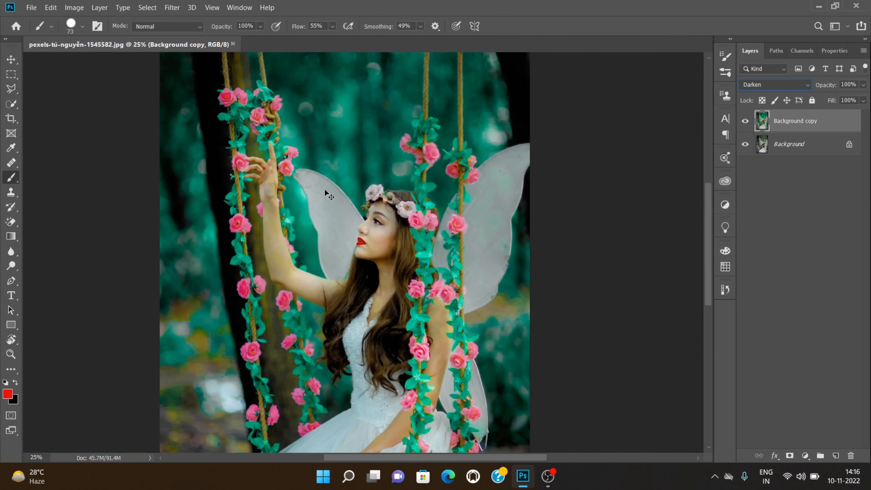
{"action": "key", "text": "ctrl+minus"}
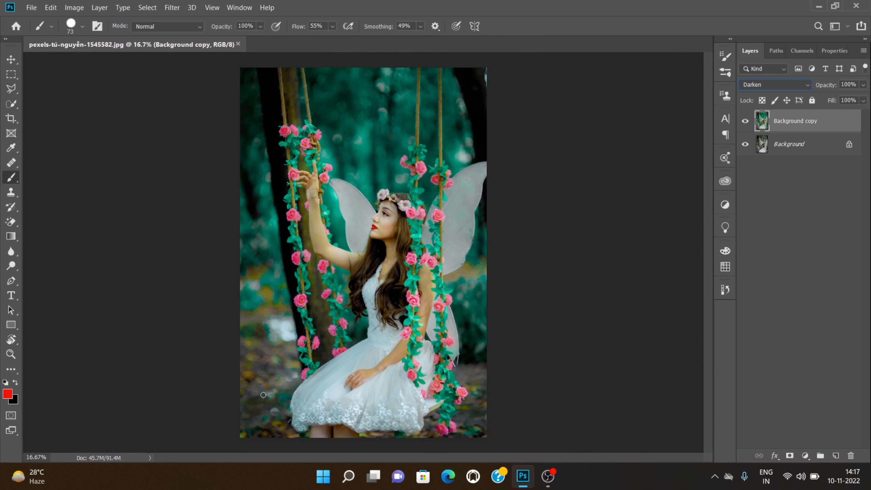
- Select the pink roses with Color Range by sampling a rose on the swing rope and setting Fuzziness to 156
{"action": "left_click", "coordinate": [148, 7]}
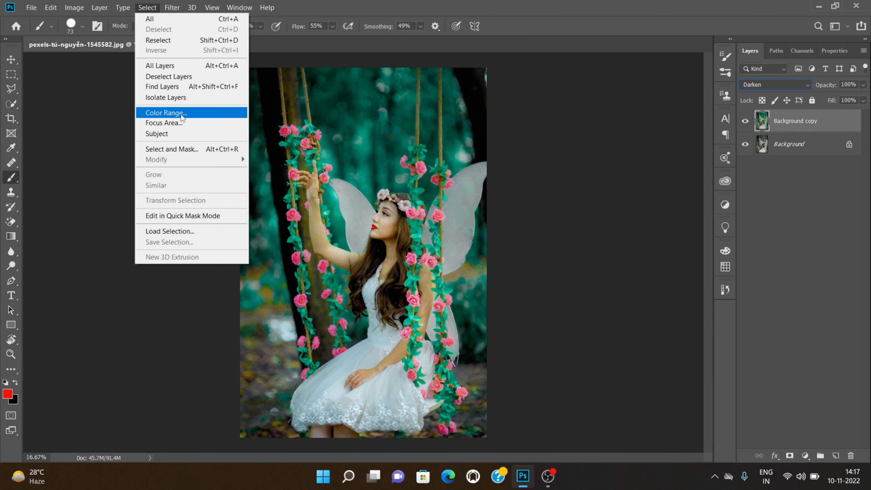
{"action": "left_click", "coordinate": [166, 113]}
{"action": "left_click", "coordinate": [293, 212]}
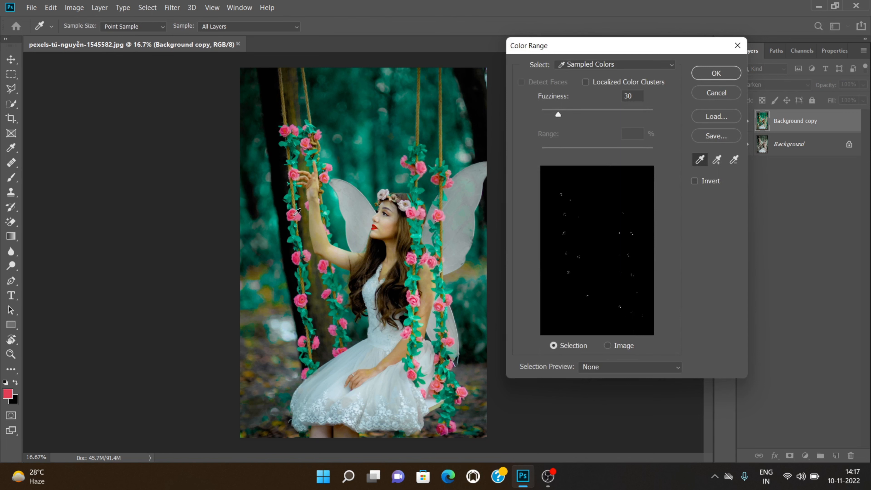
{"action": "left_click_drag", "start_coordinate": [558, 115], "coordinate": [639, 117]}
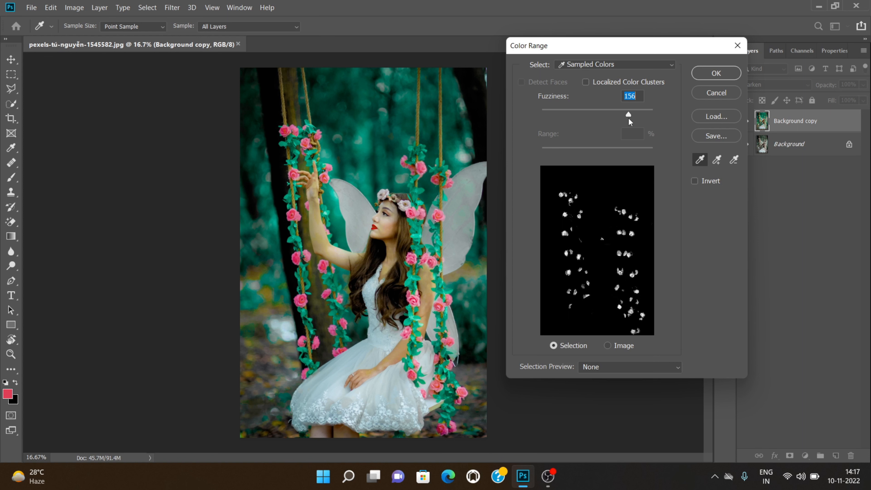
{"action": "left_click", "coordinate": [720, 71]}
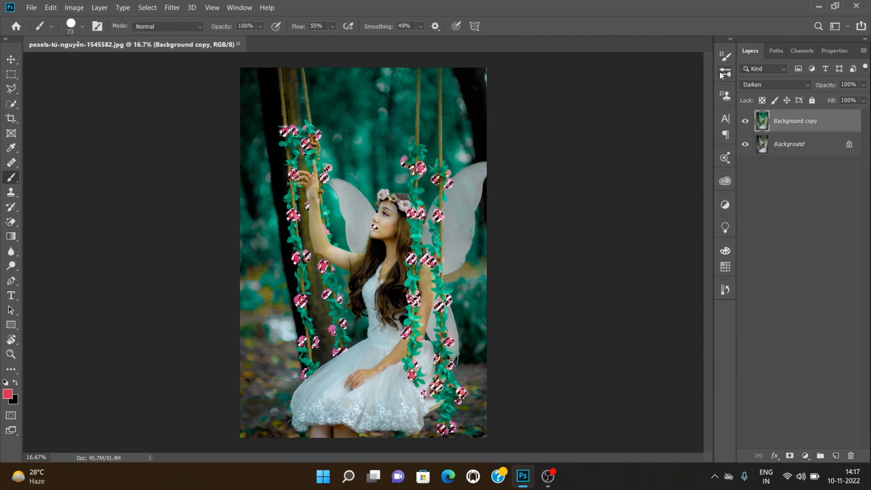
- Start Replace Color on the selected roses and choose a pure, fully saturated red as the result colour
{"action": "left_click", "coordinate": [55, 6]}
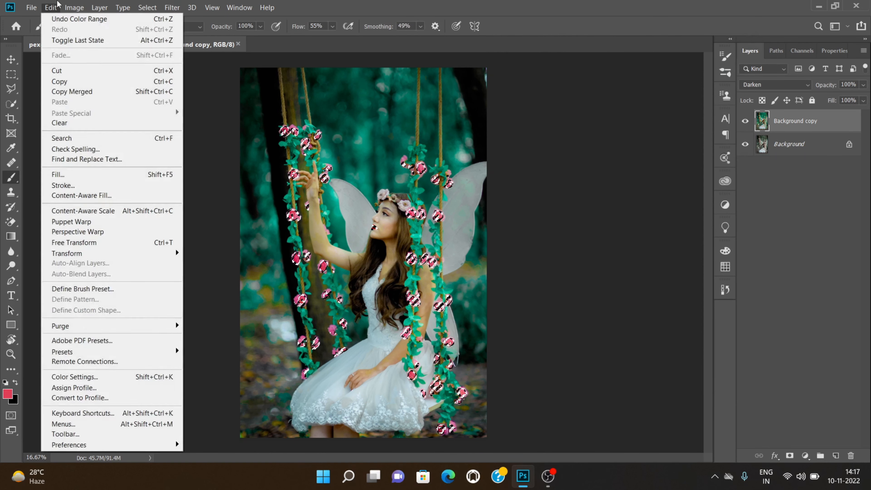
{"action": "mouse_move", "coordinate": [74, 7]}
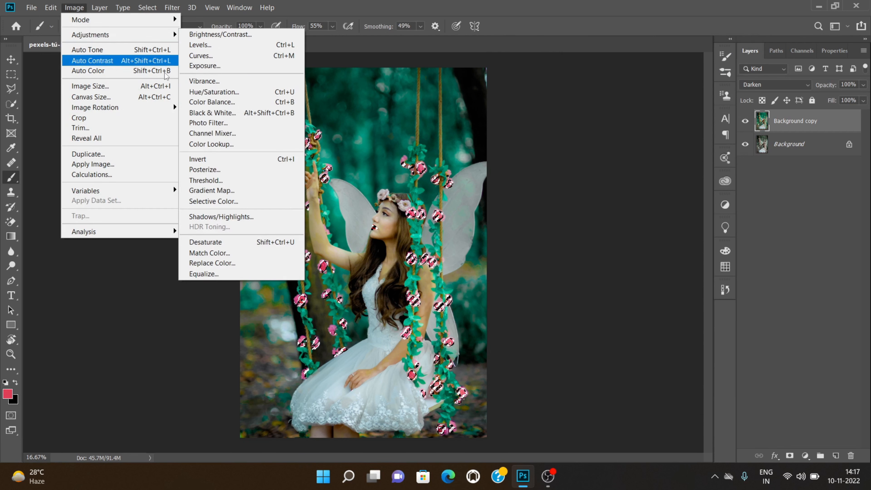
{"action": "left_click", "coordinate": [219, 263]}
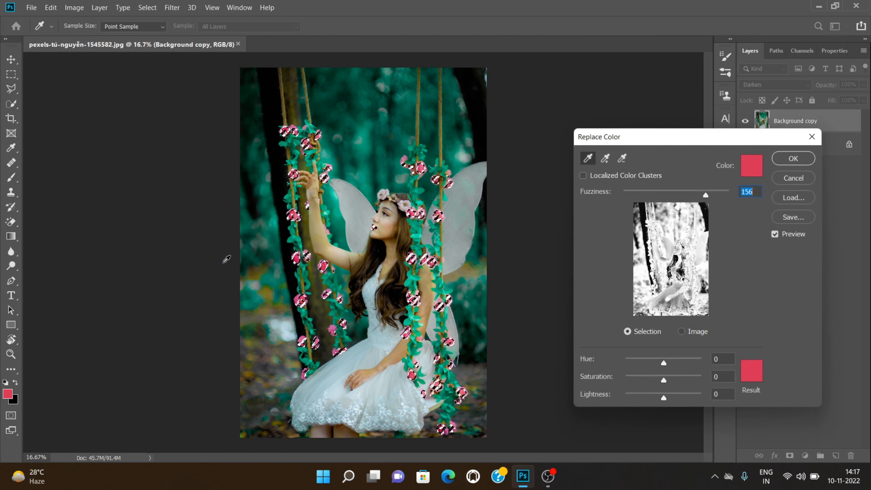
{"action": "left_click", "coordinate": [752, 370]}
{"action": "left_click_drag", "start_coordinate": [637, 257], "coordinate": [671, 251]}
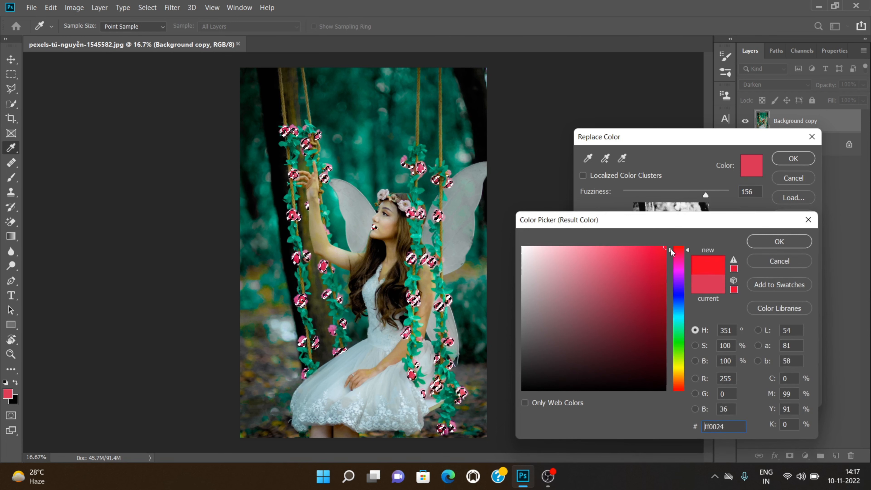
{"action": "left_click", "coordinate": [787, 241]}
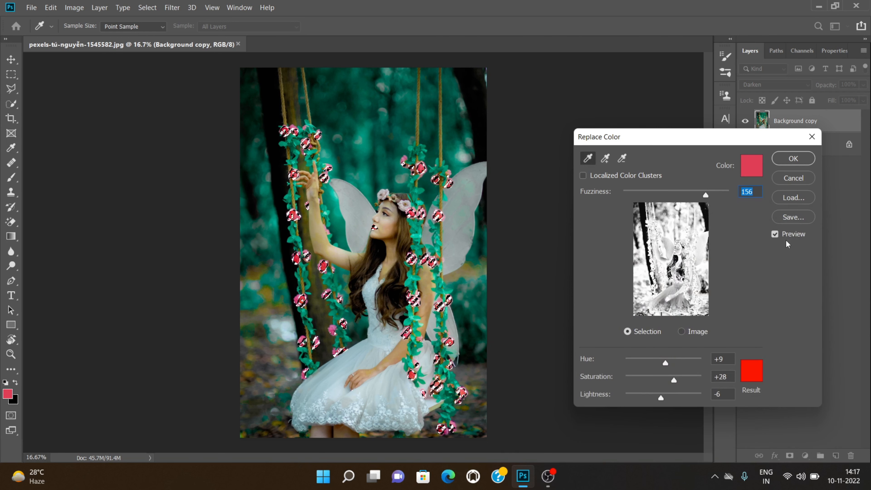
- Set the replacement's Saturation to +100 and Lightness to -51, apply it to the roses, and deselect them
{"action": "left_click_drag", "start_coordinate": [675, 382], "coordinate": [749, 387]}
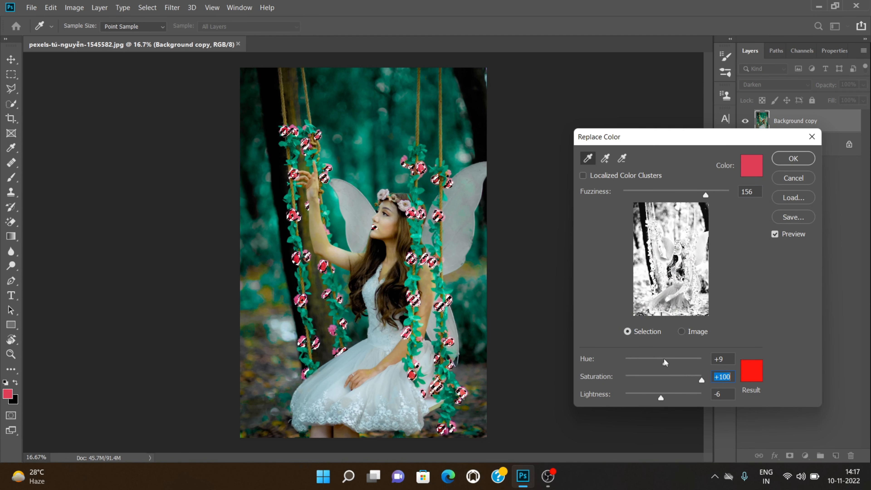
{"action": "left_click_drag", "start_coordinate": [660, 398], "coordinate": [645, 406]}
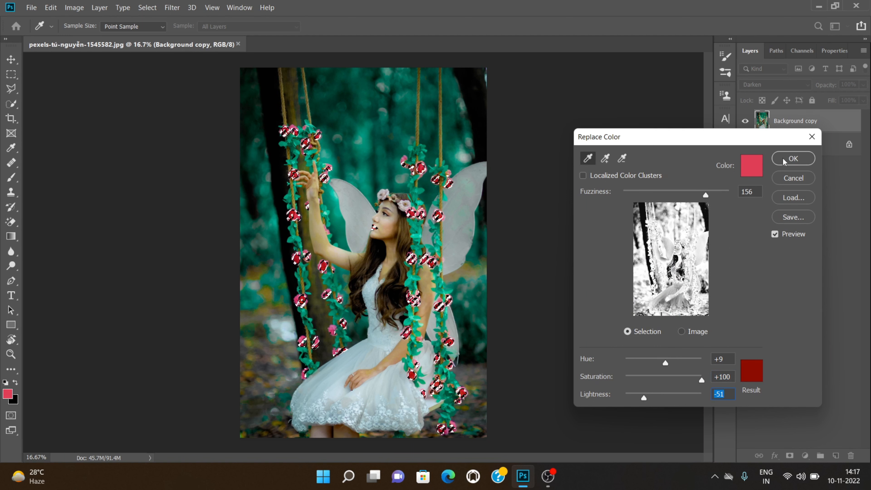
{"action": "left_click", "coordinate": [794, 159]}
{"action": "key", "text": "ctrl+d"}
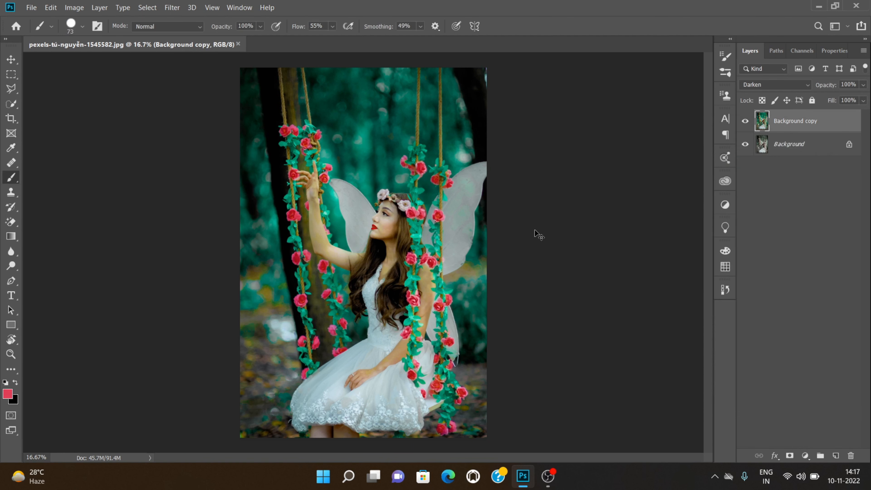
- Undo the deselection, the rose colour replacement and the Color Range selection
{"action": "key", "text": "ctrl+z"}
{"action": "key", "text": "ctrl+z"}
{"action": "key", "text": "ctrl+z"}
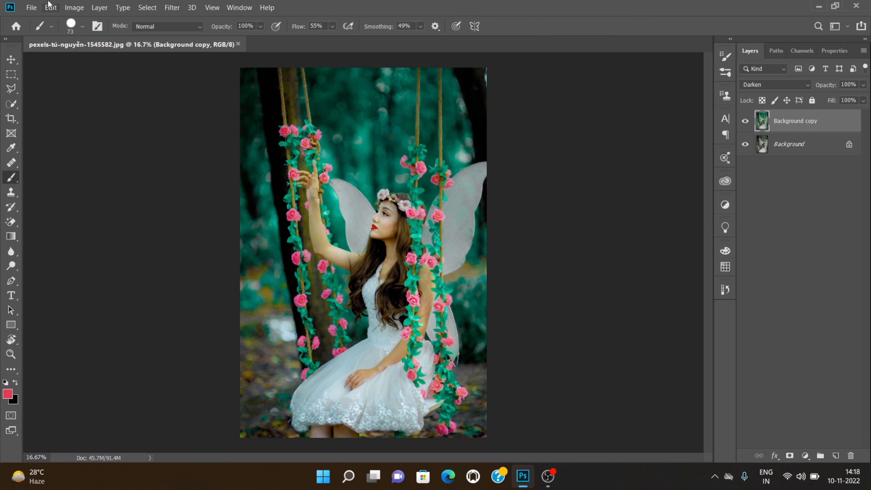
- Start exporting the retouched image with Export As, as a 3264 x 4896 px JPG at 100% quality
{"action": "left_click", "coordinate": [31, 7]}
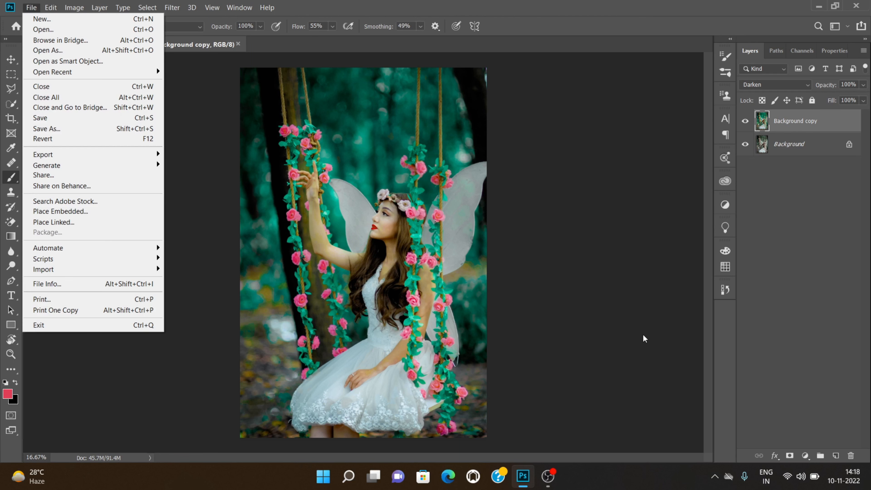
{"action": "mouse_move", "coordinate": [147, 155]}
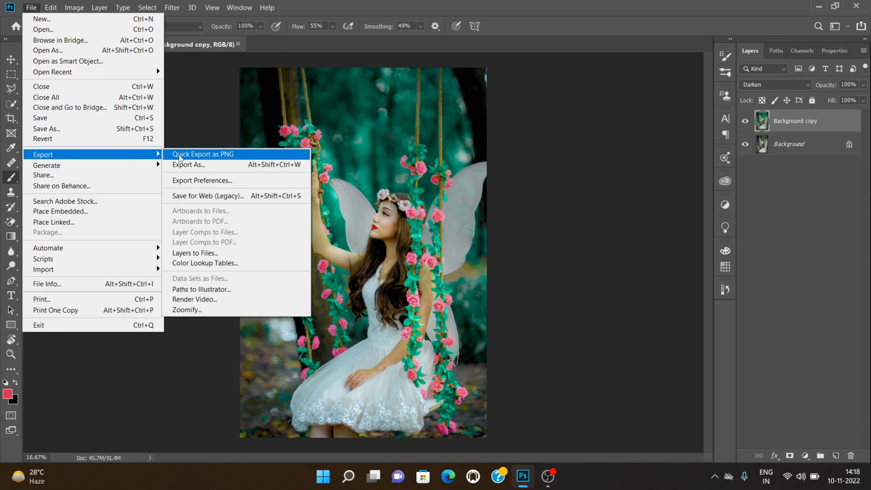
{"action": "left_click", "coordinate": [189, 165]}
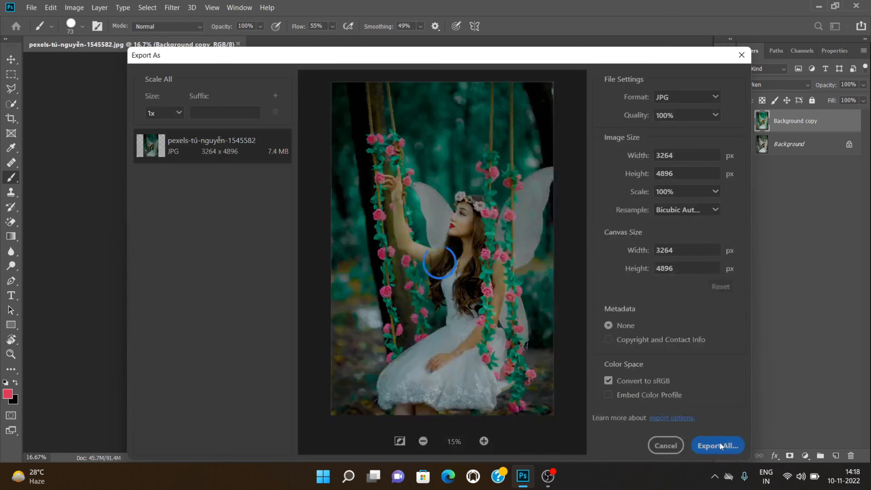
{"action": "left_click", "coordinate": [719, 445]}
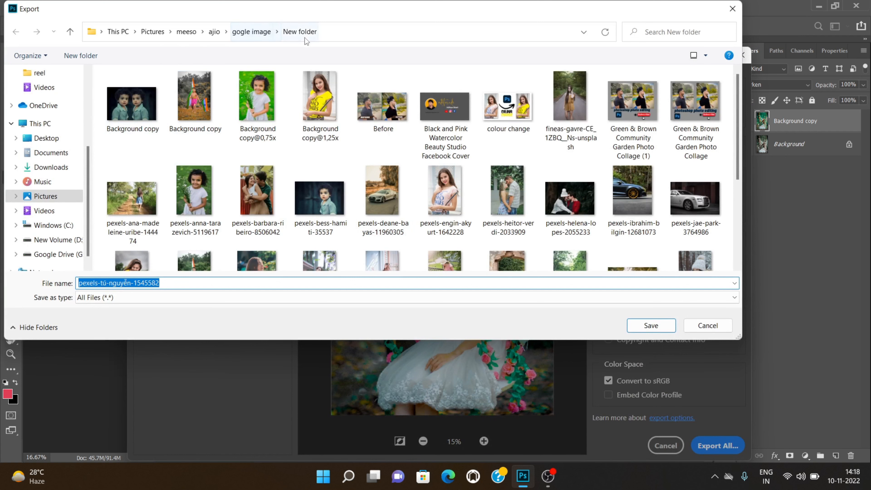
- Save the exported image in the photo shop folder inside photos on the Desktop, keeping the suggested file name
{"action": "scroll", "coordinate": [55, 194], "scroll_direction": "up", "scroll_amount": 3}
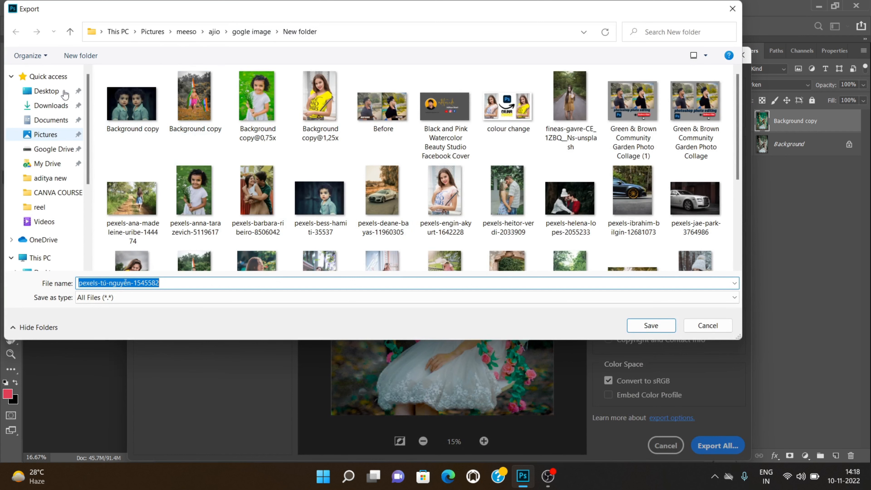
{"action": "left_click", "coordinate": [65, 91]}
{"action": "double_click", "coordinate": [173, 92]}
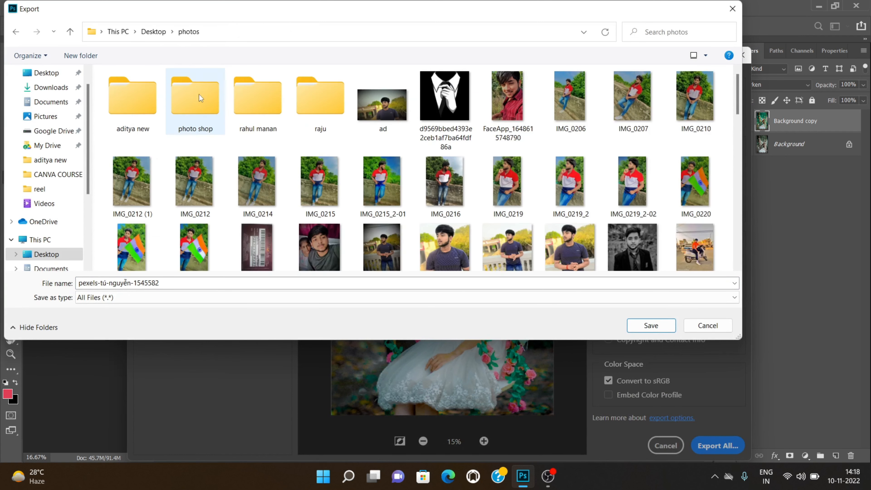
{"action": "double_click", "coordinate": [195, 98]}
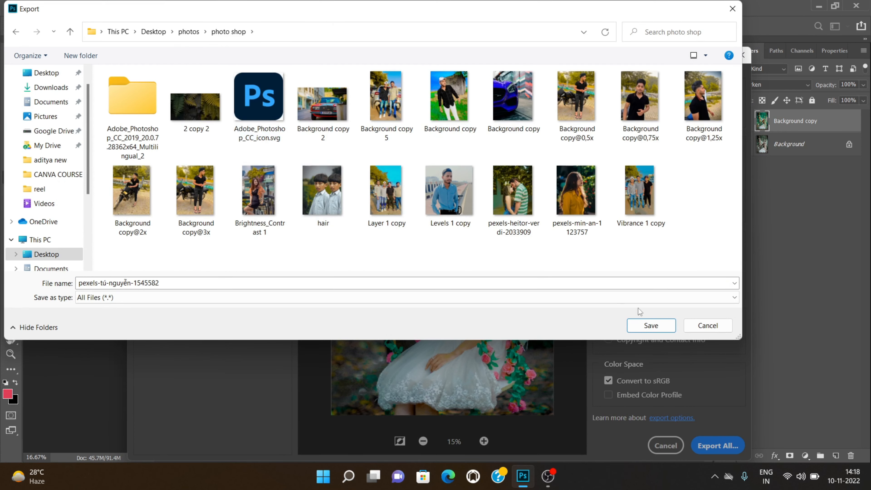
{"action": "left_click", "coordinate": [659, 324]}
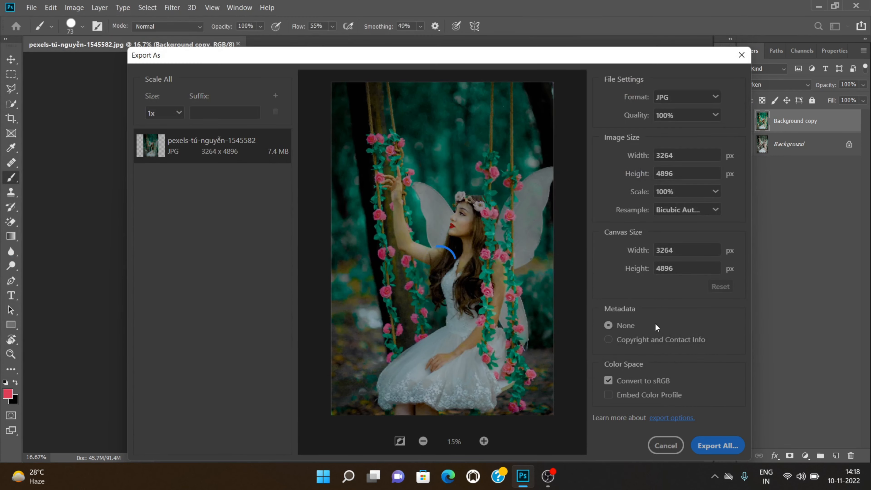